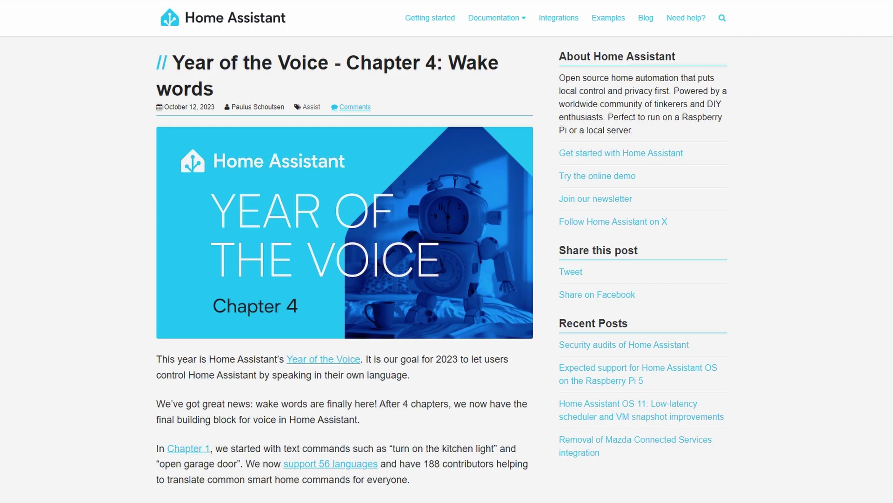
Scroll the wake words post past the videos to the 'Overview of the wake word architecture' diagram
scroll(345, 270, down, 9)
scroll(344, 270, down, 9)
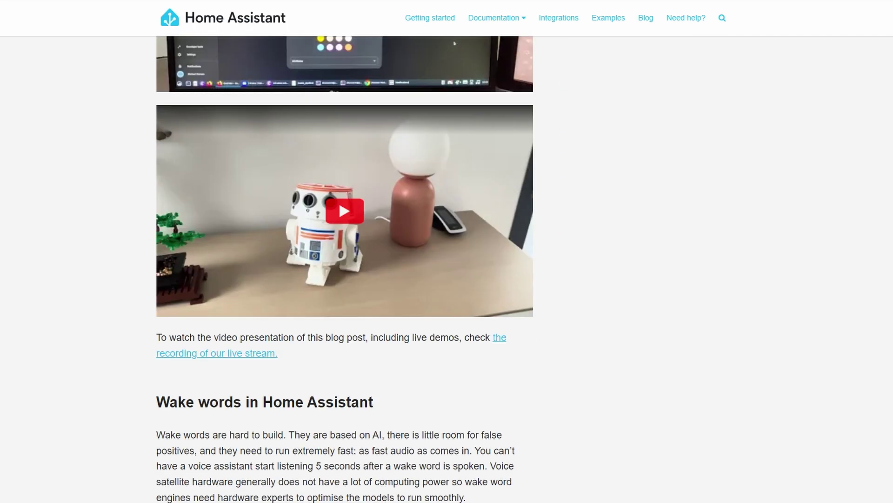
scroll(344, 270, down, 9)
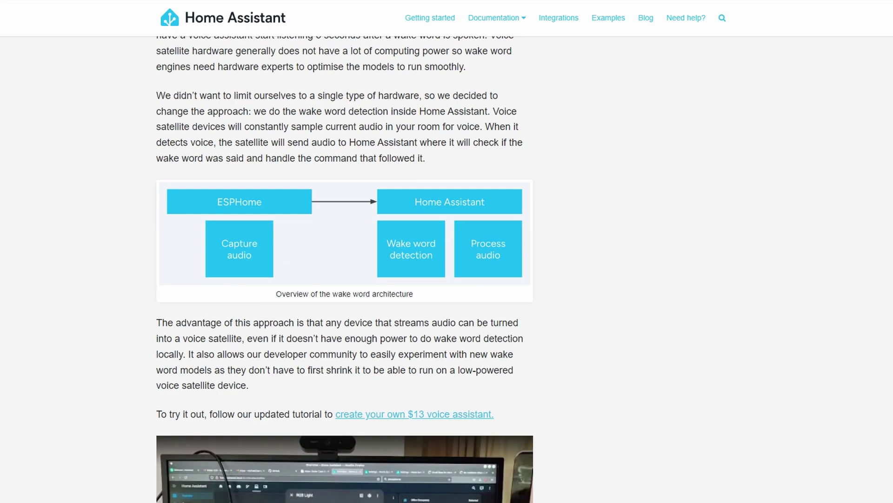
scroll(344, 270, down, 9)
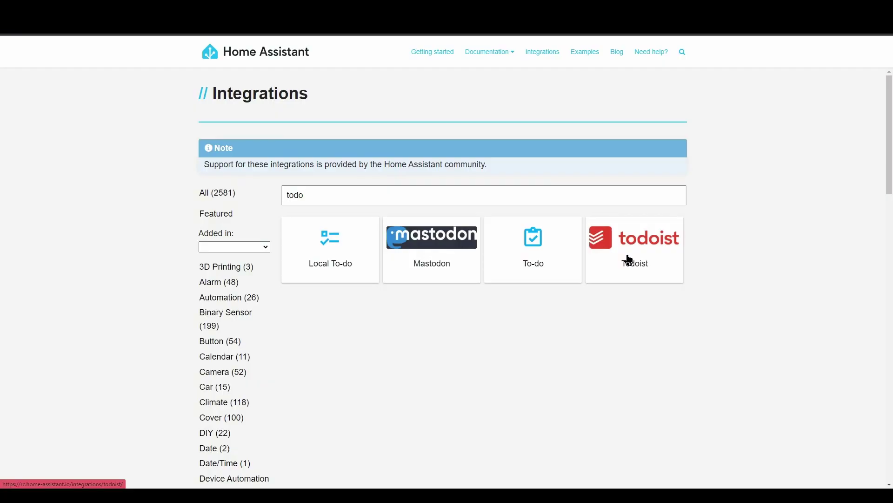
click(629, 259)
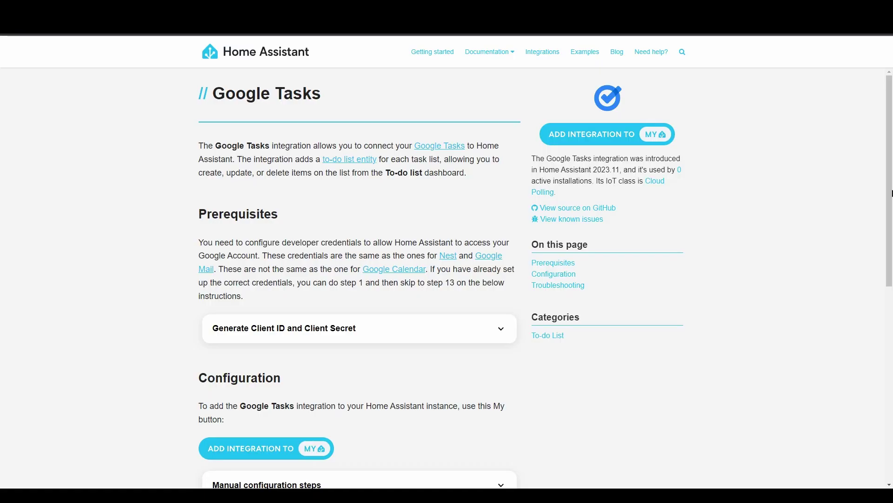
drag(892, 193, 892, 377)
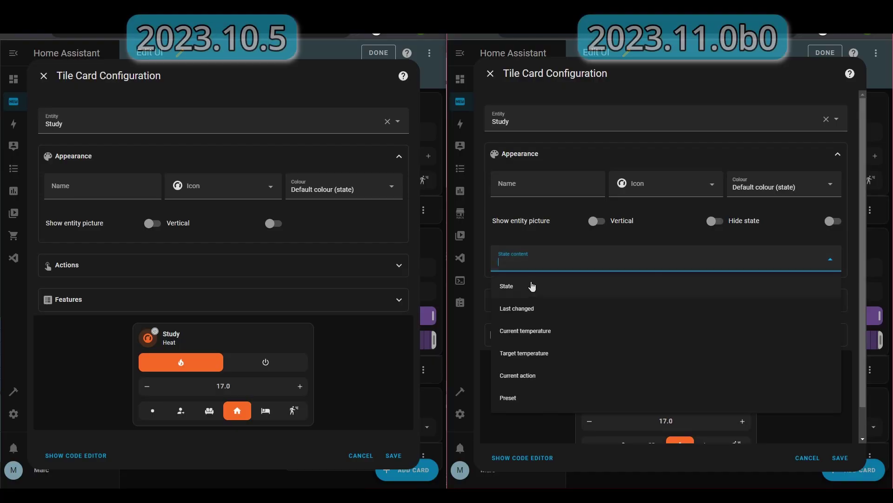
Add State, Last changed and Target temperature to the Study tile card's state content
click(507, 285)
click(535, 282)
click(529, 318)
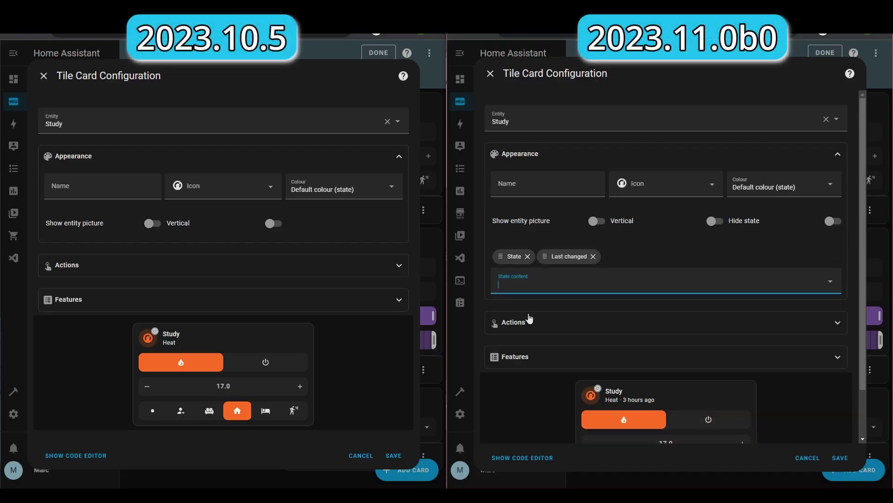
click(539, 282)
click(523, 331)
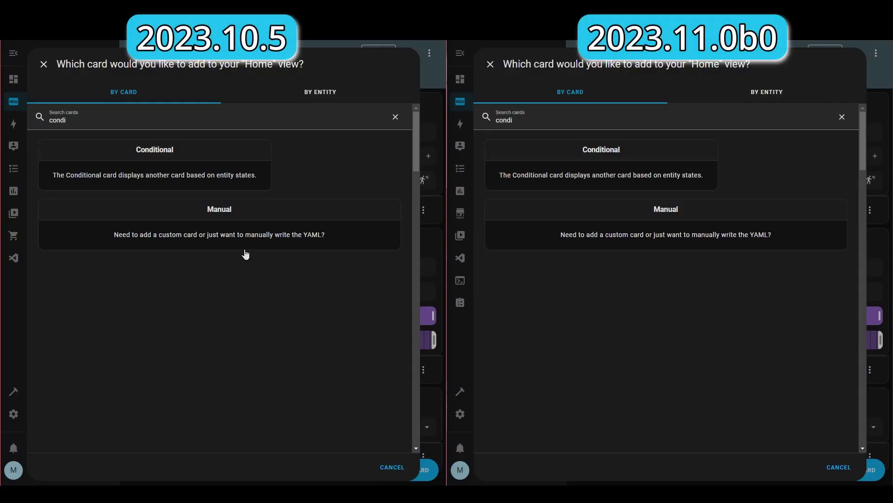
Pick the Conditional card in both versions and try a Bedroom entity state condition
click(243, 175)
click(535, 150)
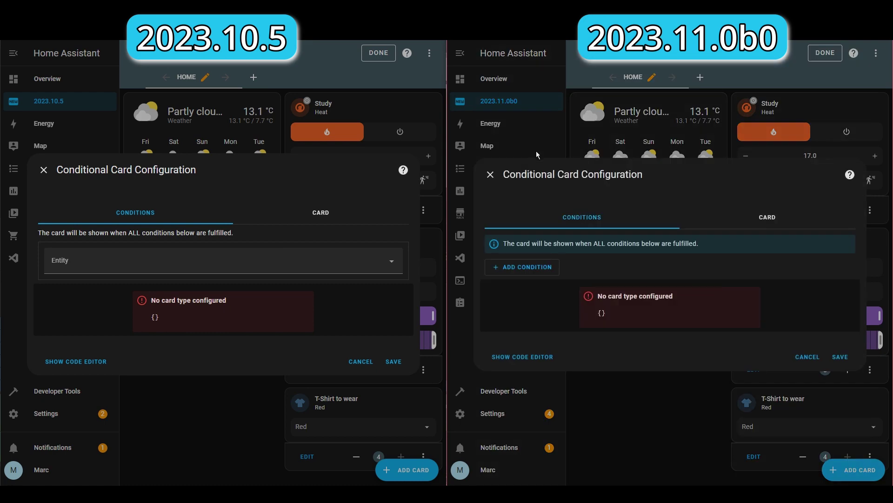
click(375, 266)
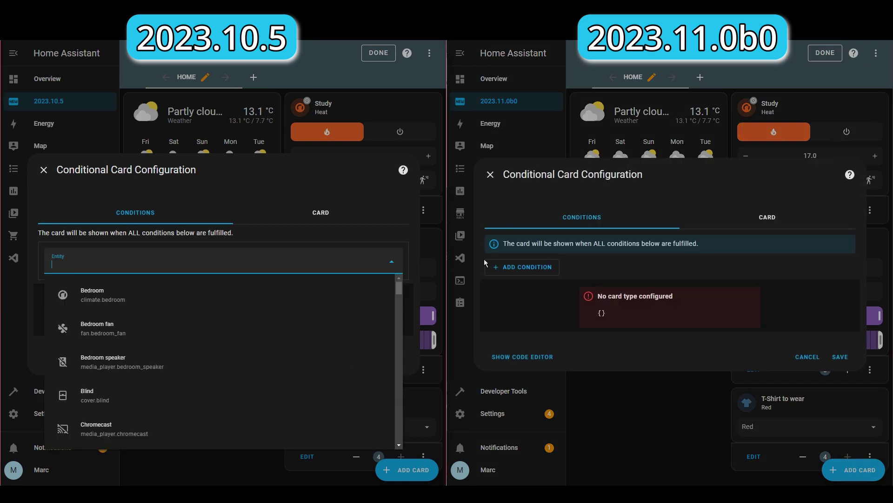
click(526, 268)
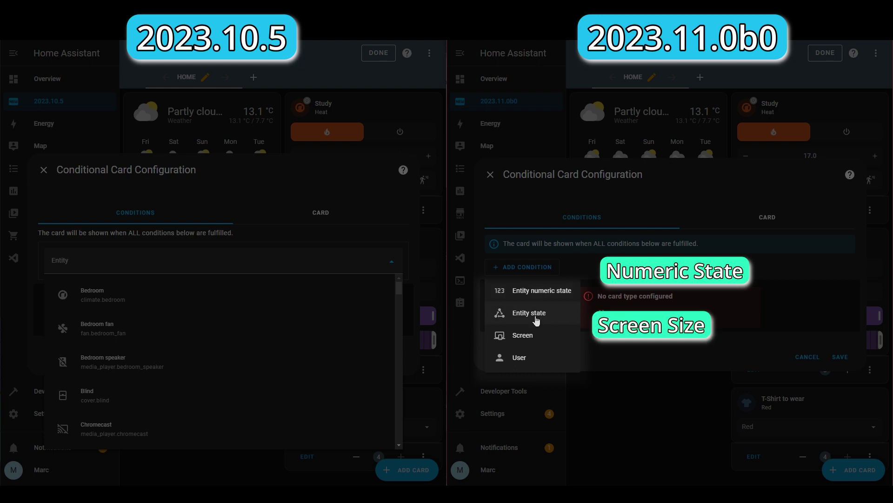
click(205, 298)
click(71, 255)
Add a User condition, restrict it to one user, then clear that restriction
click(75, 281)
click(521, 357)
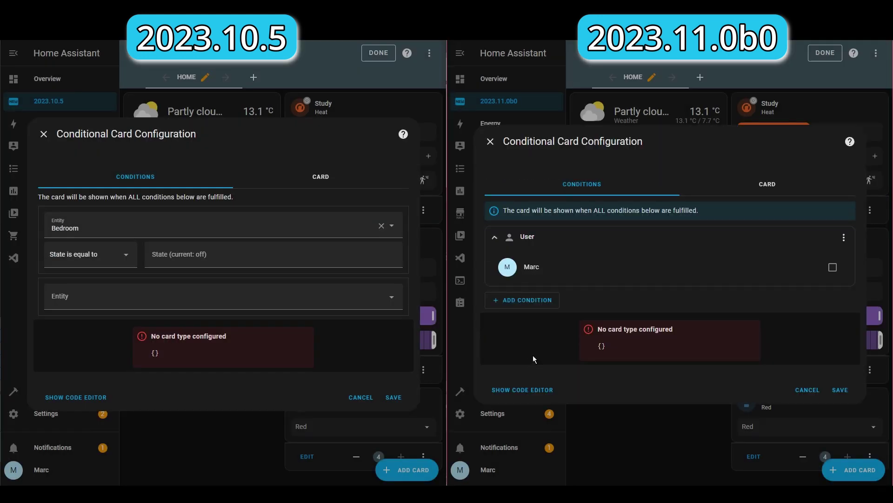
click(834, 269)
click(659, 268)
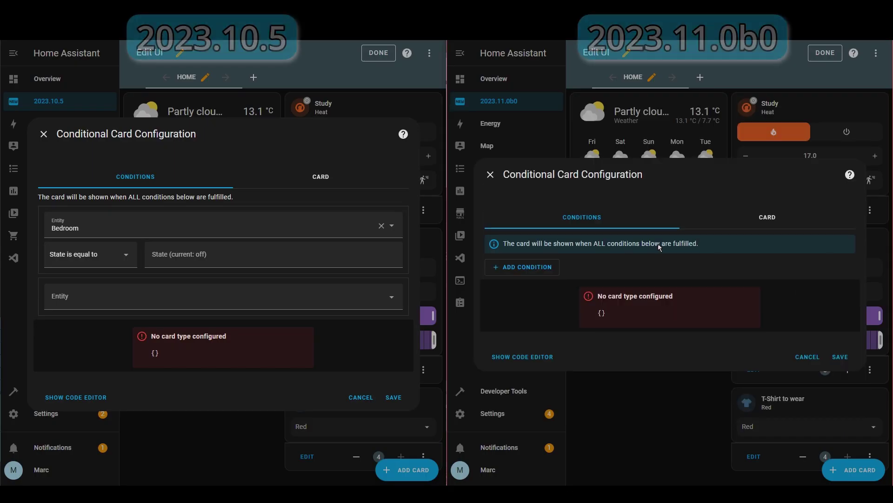
Add an Entity numeric state condition on Bedroom with Above and Below thresholds
click(535, 273)
click(533, 290)
click(547, 232)
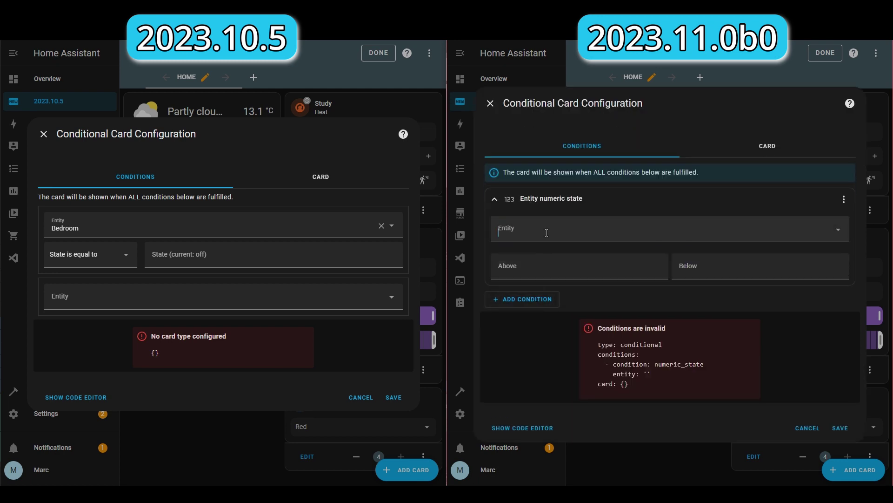
click(558, 270)
click(550, 267)
click(697, 257)
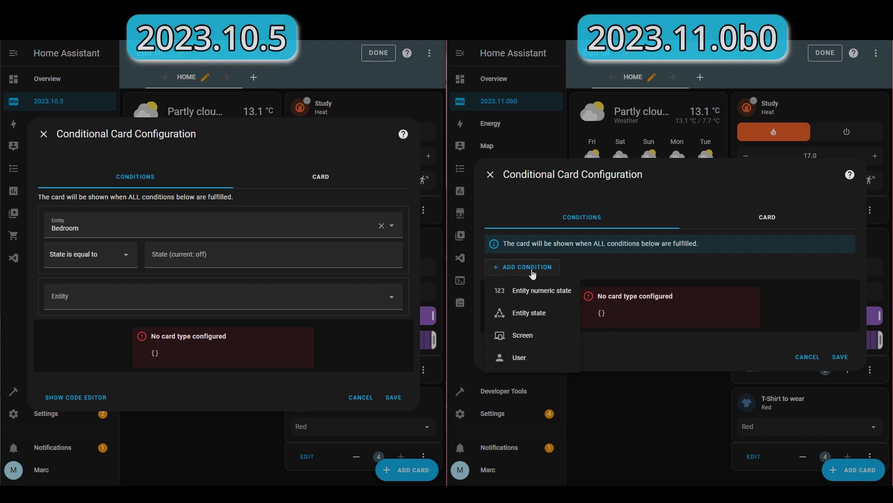
Add a Screen condition and leave only Mobile ticked
click(534, 337)
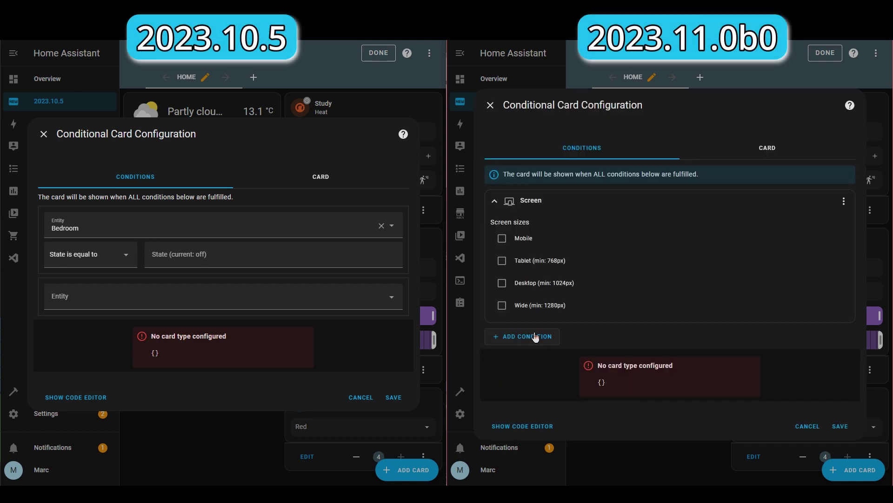
click(502, 238)
click(502, 261)
click(502, 261)
click(502, 239)
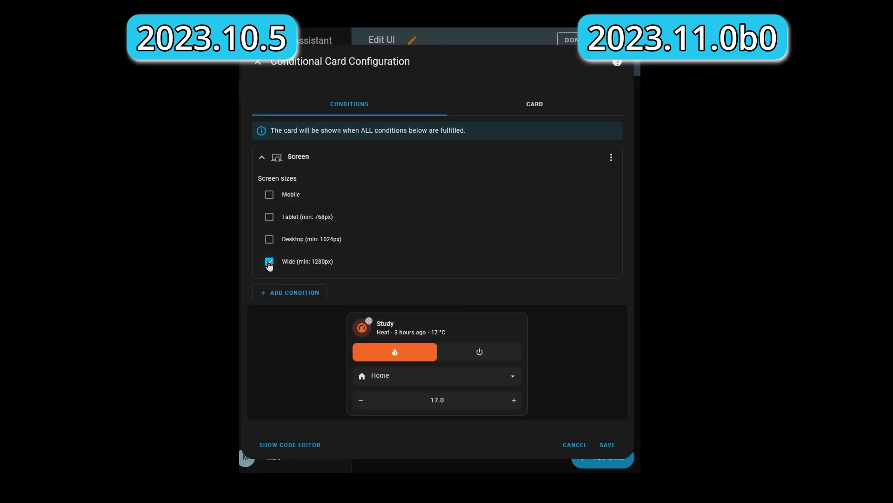
click(269, 262)
click(270, 194)
Save the conditional card and narrow the window to mobile width to reveal the extra Study card
click(608, 445)
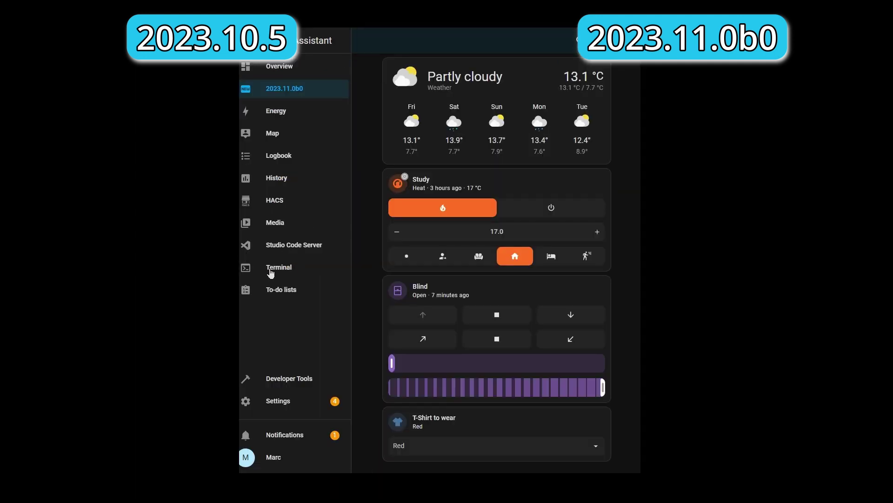
drag(240, 260, 433, 252)
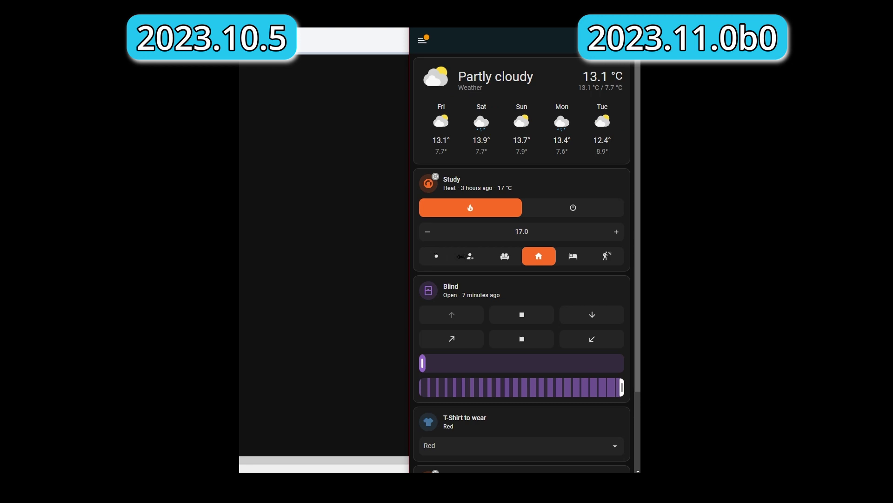
scroll(515, 319, down, 2)
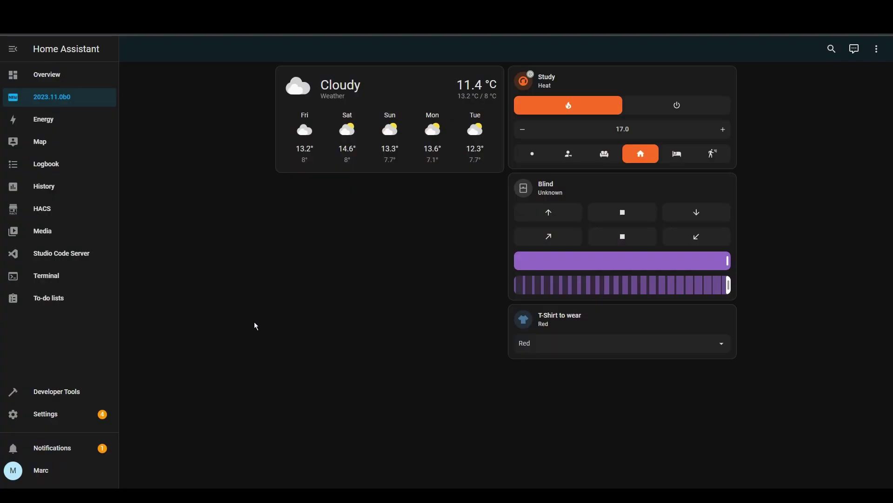
From Settings, open the Restart Home Assistant dialog and expand its advanced options
click(55, 415)
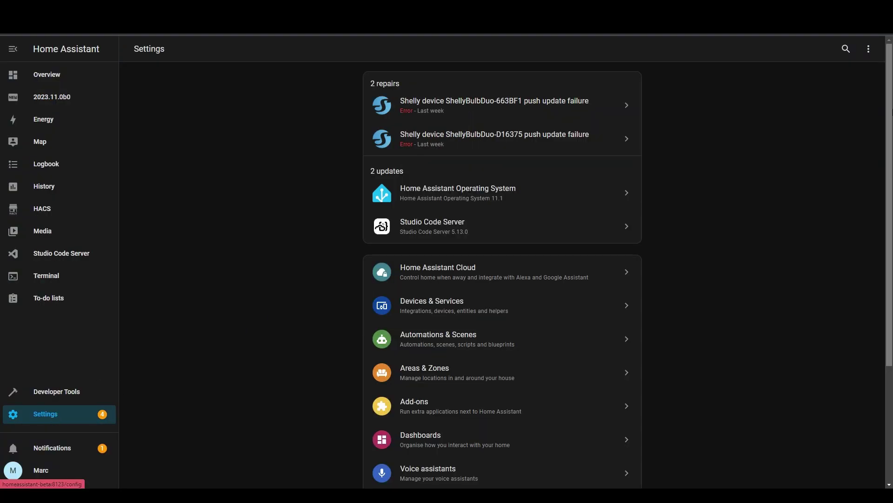
click(868, 49)
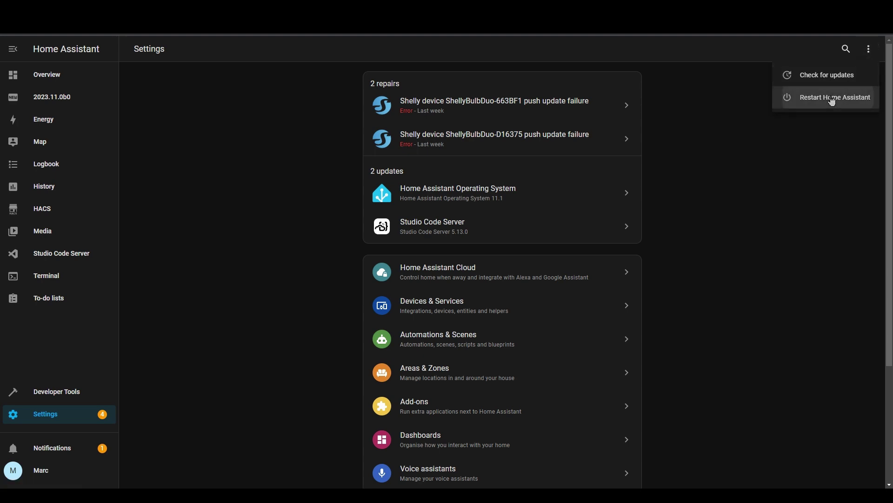
click(833, 97)
click(548, 310)
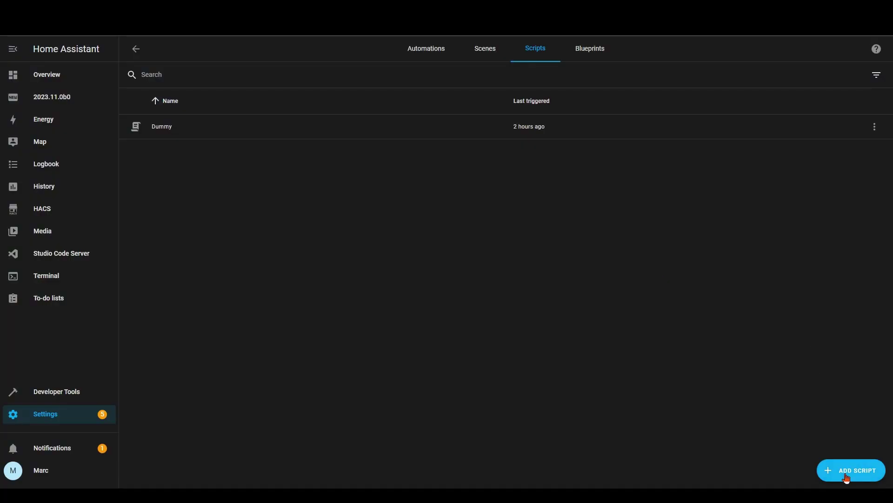
Create a new script with a required custom_message field described 'Enter message to'
click(847, 470)
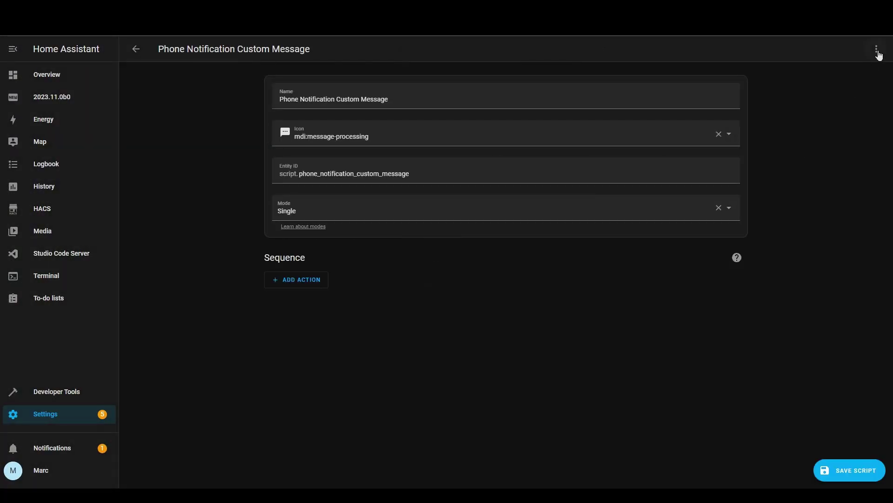
click(877, 49)
click(844, 123)
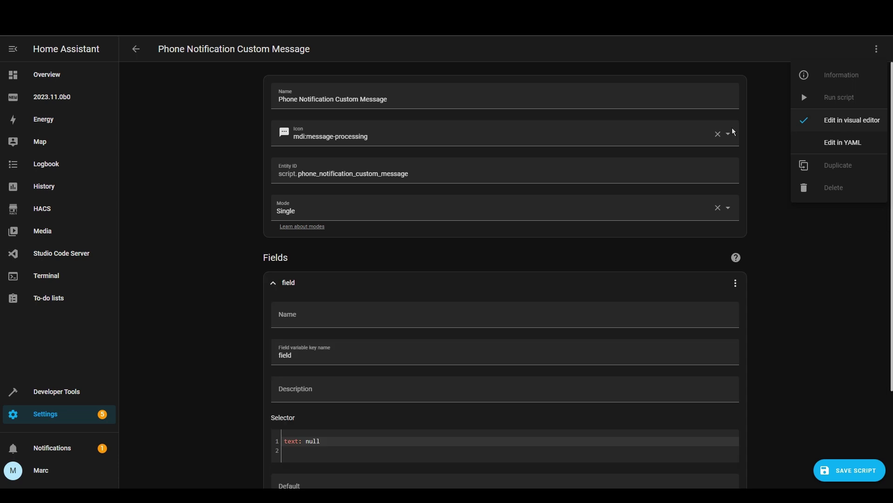
click(393, 316)
text(custom_message)
scroll(321, 266, down, 3)
click(321, 267)
text(Enter custom)
triple_click(321, 266)
text(Enter message to)
click(734, 399)
Add a persistent notification action titled 'Let's Automate!' with message {{custom_message}}
click(576, 166)
click(300, 318)
click(343, 68)
text(notif)
click(349, 414)
scroll(307, 404, down, 1)
click(275, 396)
click(534, 402)
text(Let's Automate!)
click(549, 354)
text({{custom)
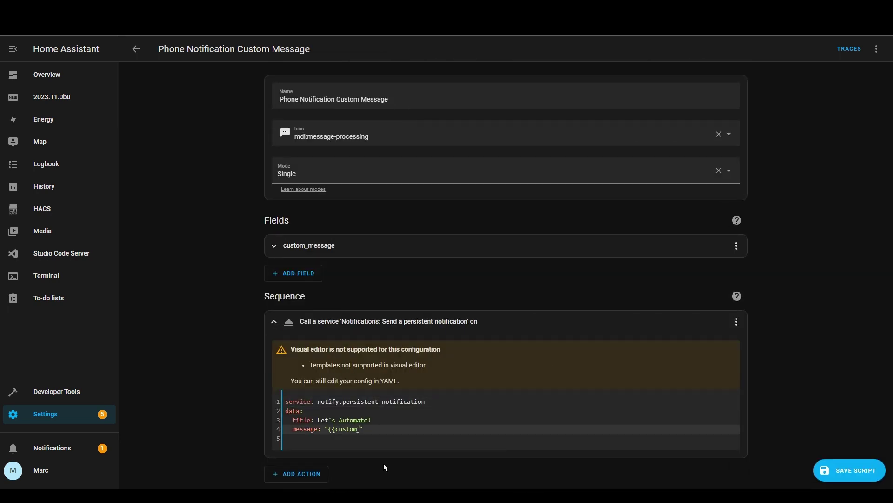
Save the script and select it as the service in Developer Tools, ready for a message
click(873, 462)
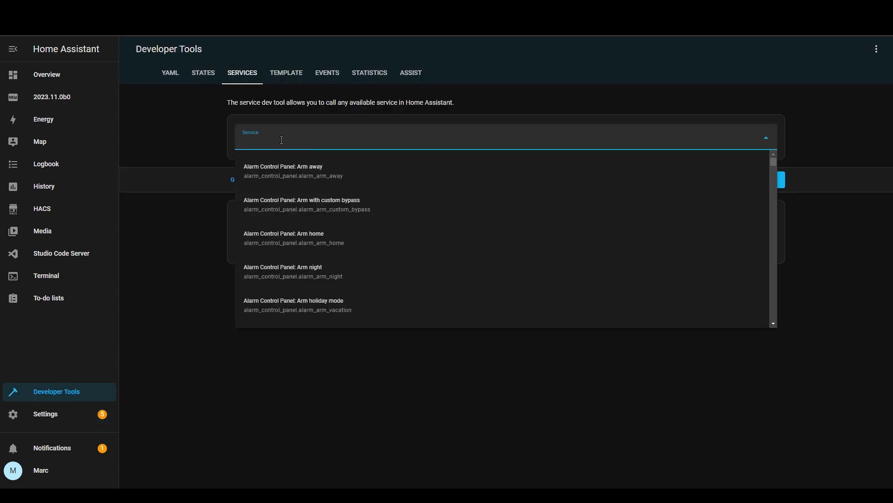
text(script)
click(240, 191)
click(568, 200)
Call the script with 'I hope you enjoyed the video!' and check the new notification
text(I hope you enjoyed the video!)
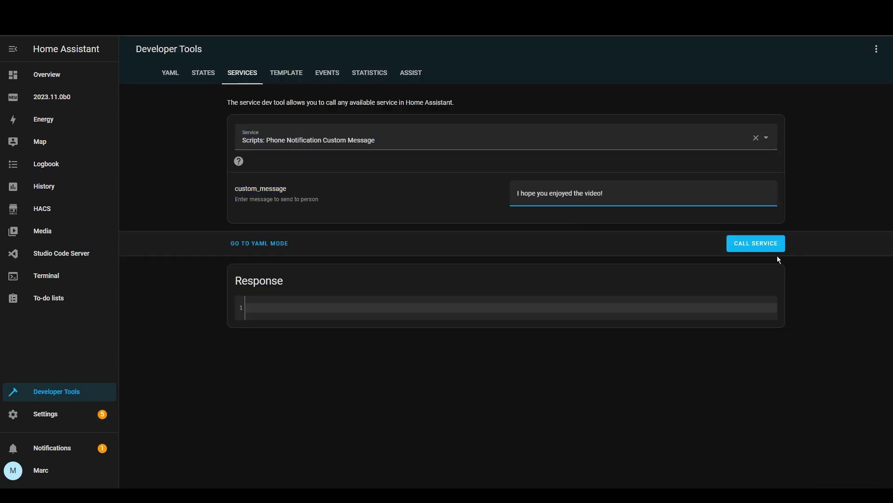
click(751, 244)
click(85, 445)
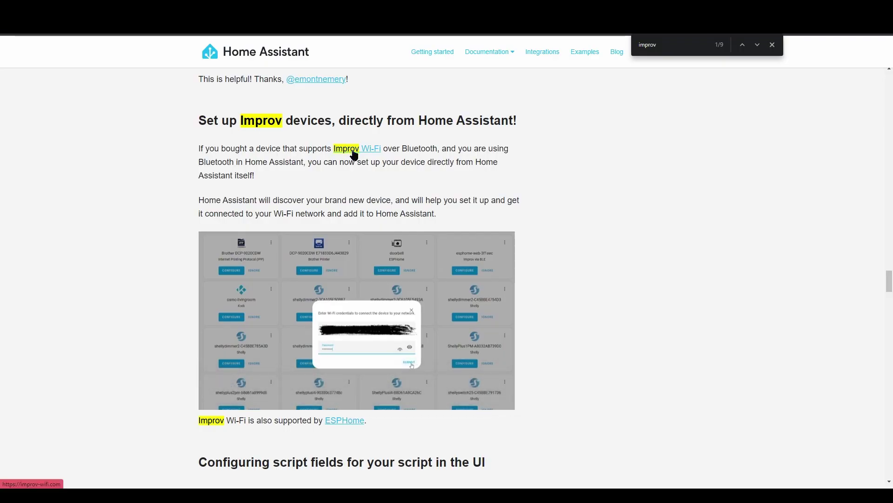
Open the Improv section's Wi-Fi link in a new tab and switch to that tab
right_click(354, 156)
click(372, 157)
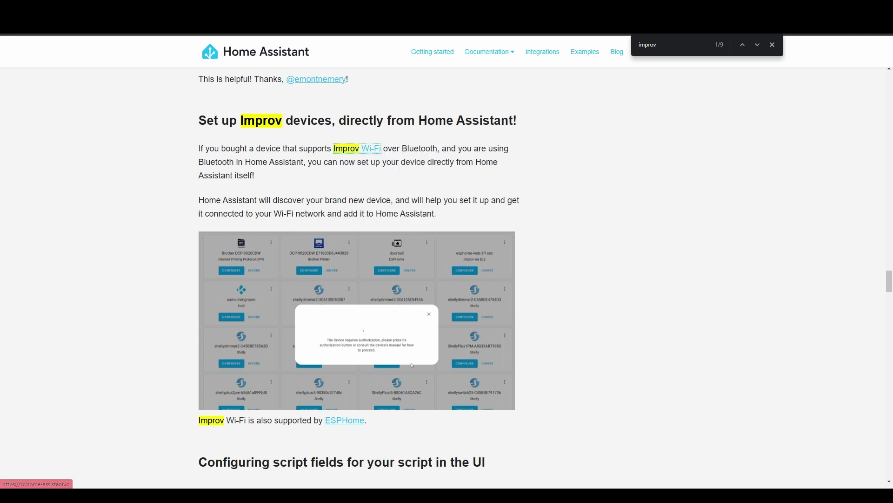
click(161, 24)
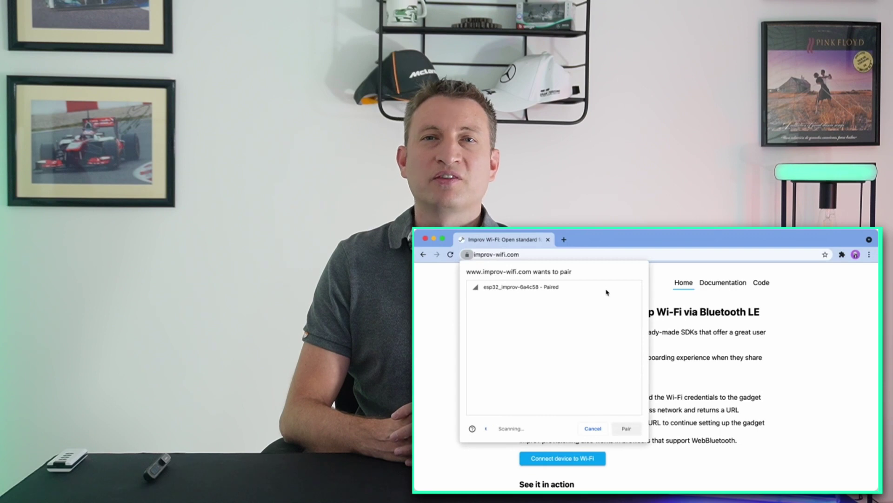
Pair the esp32_improv device, enter SSID CreatorsNetwork and the Wi-Fi password, save, and continue
click(600, 287)
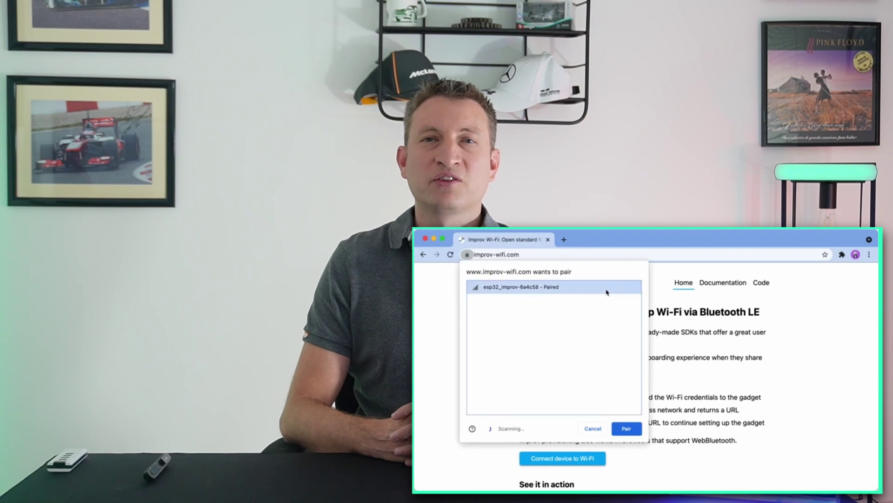
click(625, 430)
text(CreatorsNetwork)
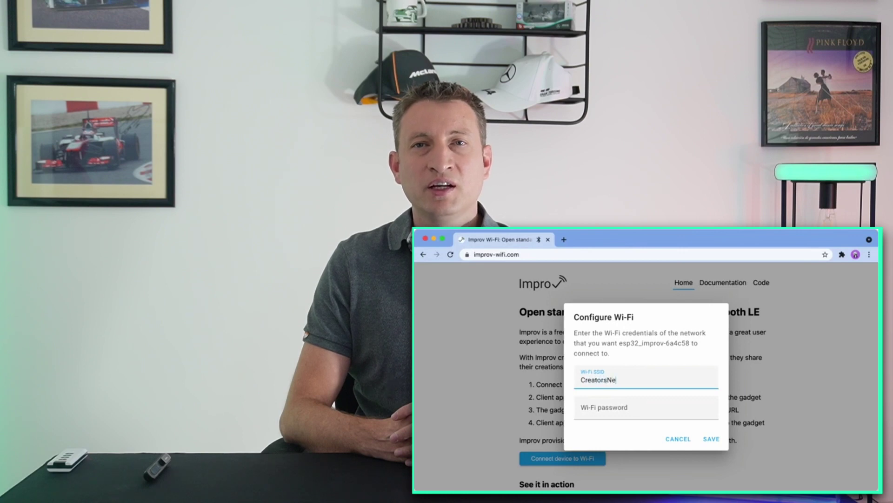
click(688, 408)
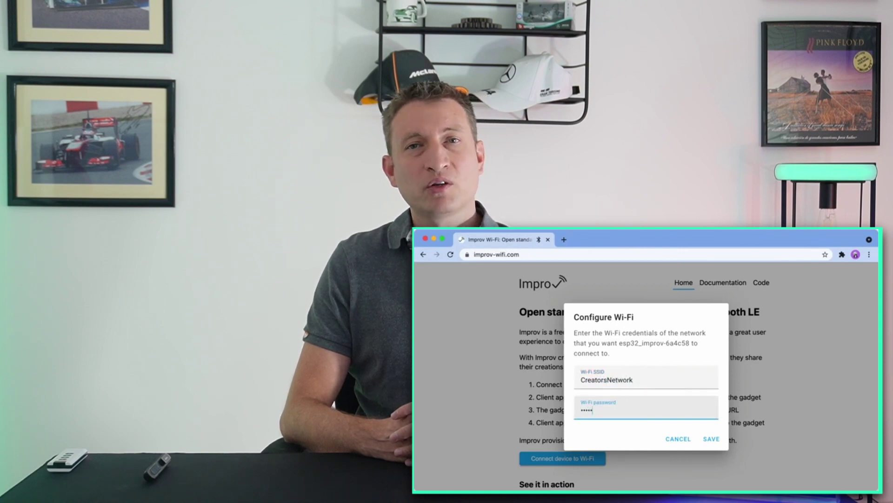
click(711, 438)
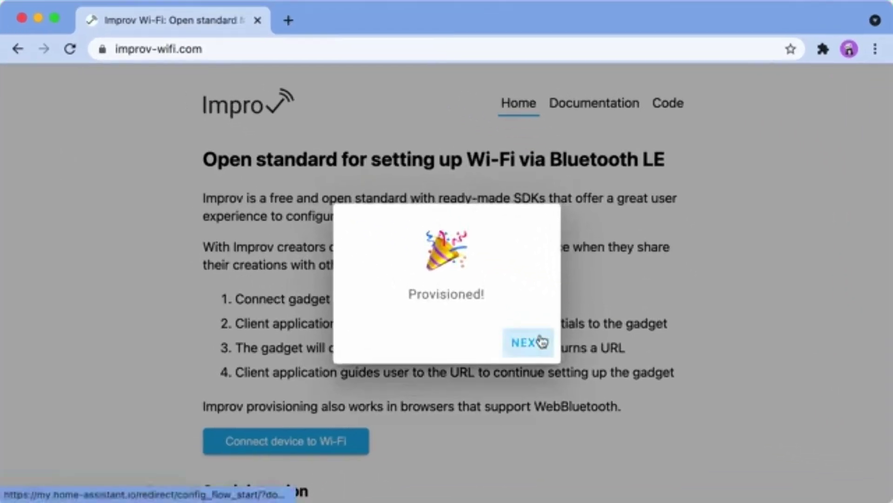
click(563, 356)
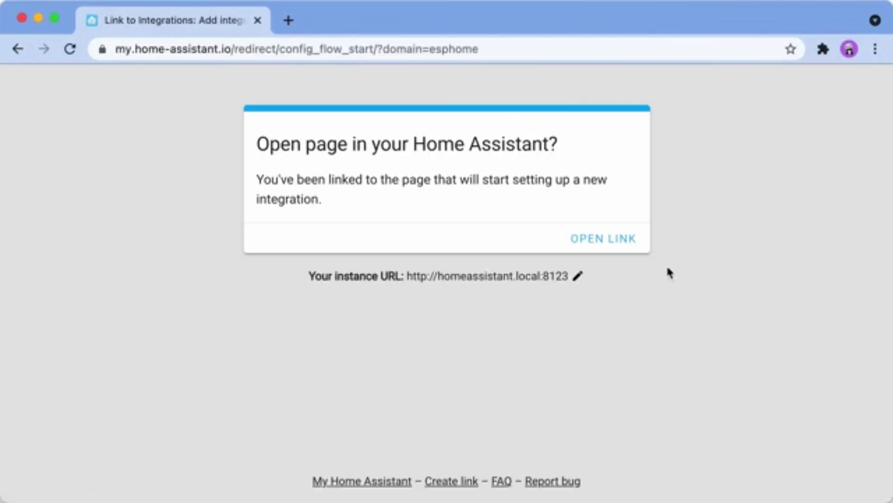
Open the link in Home Assistant, confirm ESPHome, and choose the discovered esp32_improv-6a4c58 device
click(633, 247)
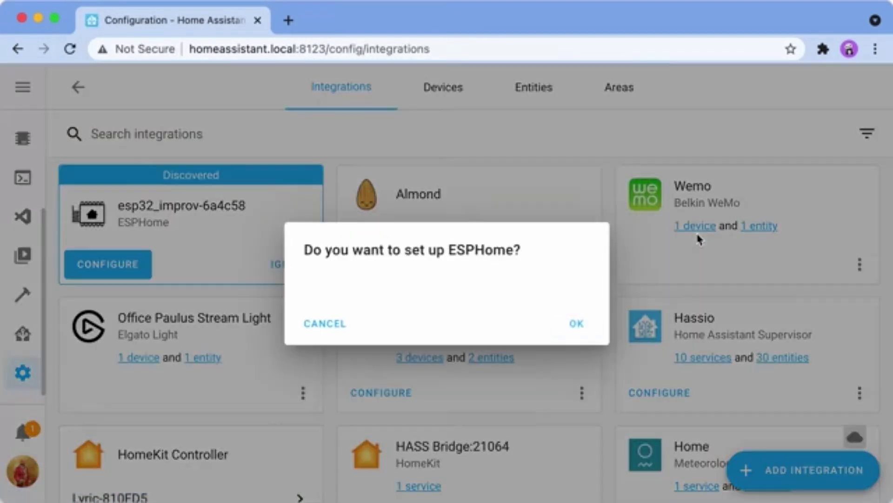
click(587, 321)
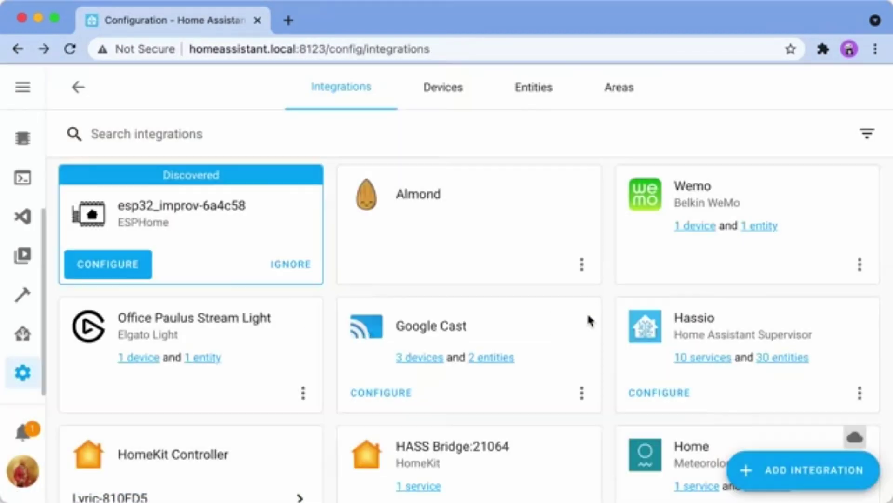
click(568, 285)
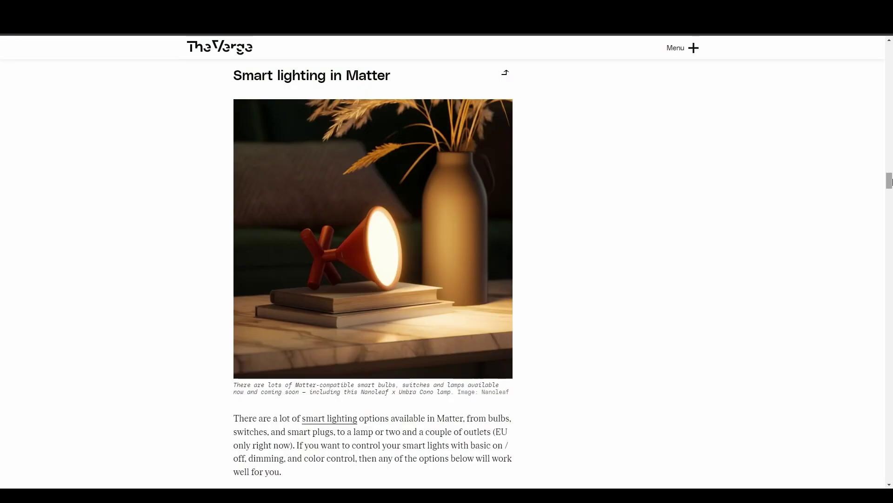
scroll(447, 260, down, 10)
scroll(373, 260, down, 3)
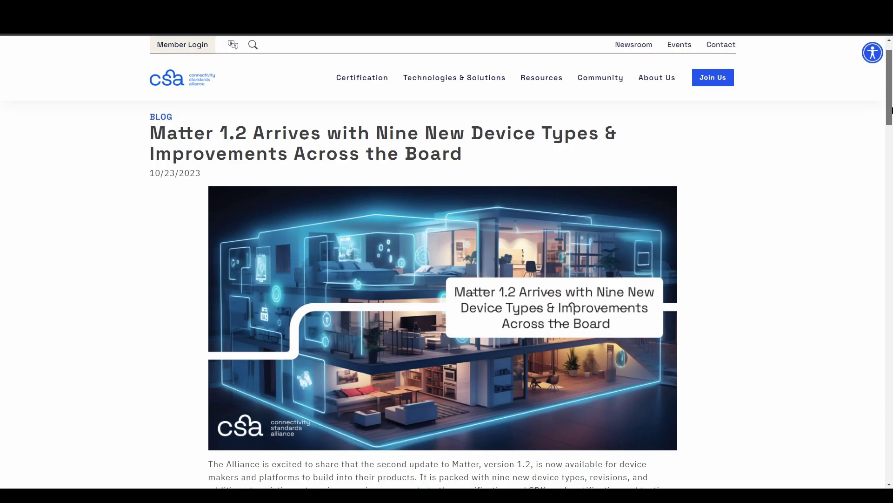
Scroll the Matter 1.2 article down to the Nine New Device Types list
scroll(572, 181, down, 3)
drag(891, 131, 892, 231)
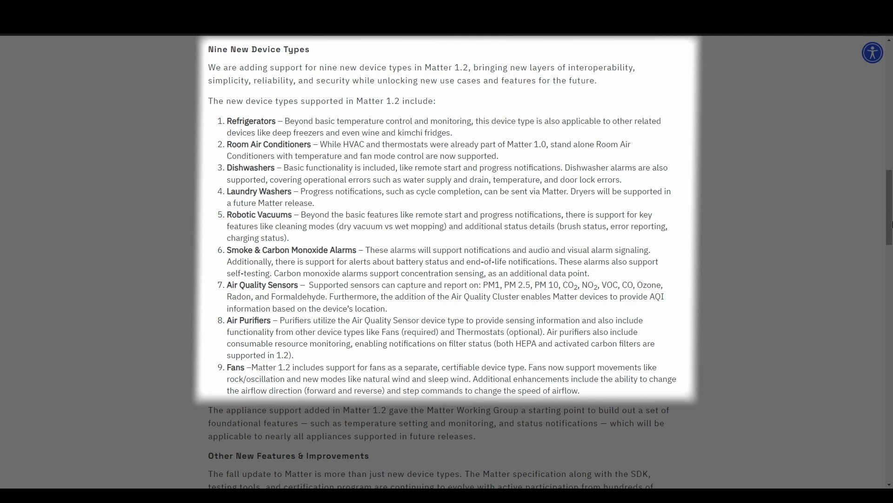
scroll(891, 226, down, 10)
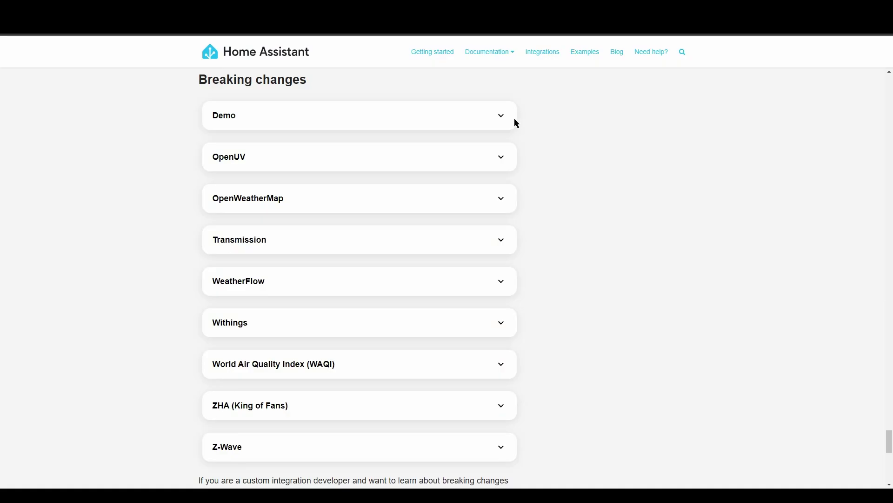
Expand and collapse the Demo, OpenUV and OpenWeatherMap breaking changes, then expand Transmission
click(508, 124)
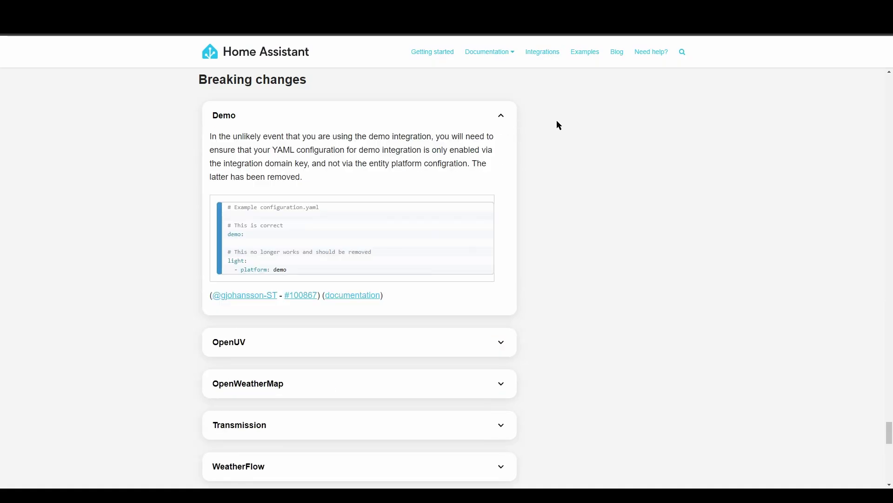
click(502, 121)
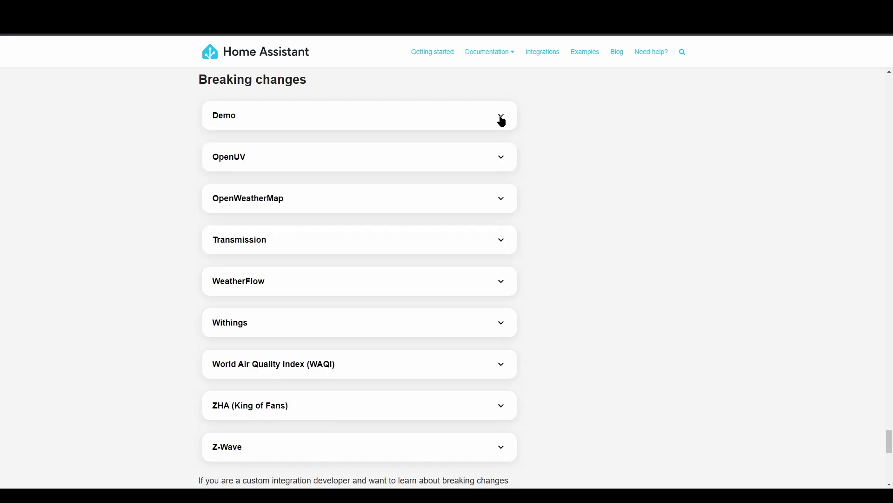
click(504, 154)
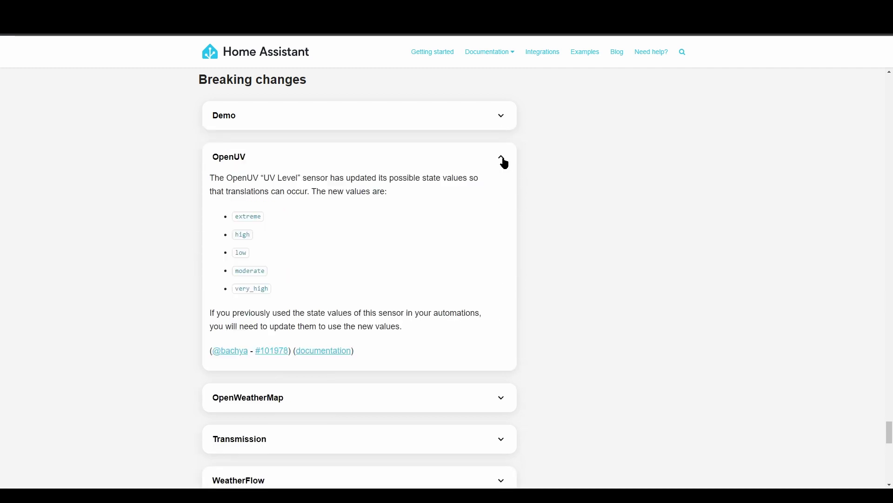
click(504, 163)
click(502, 204)
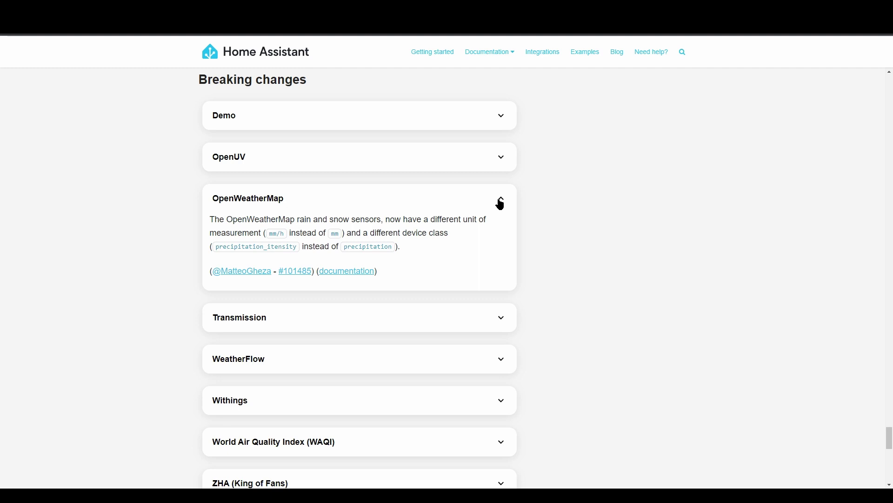
click(501, 203)
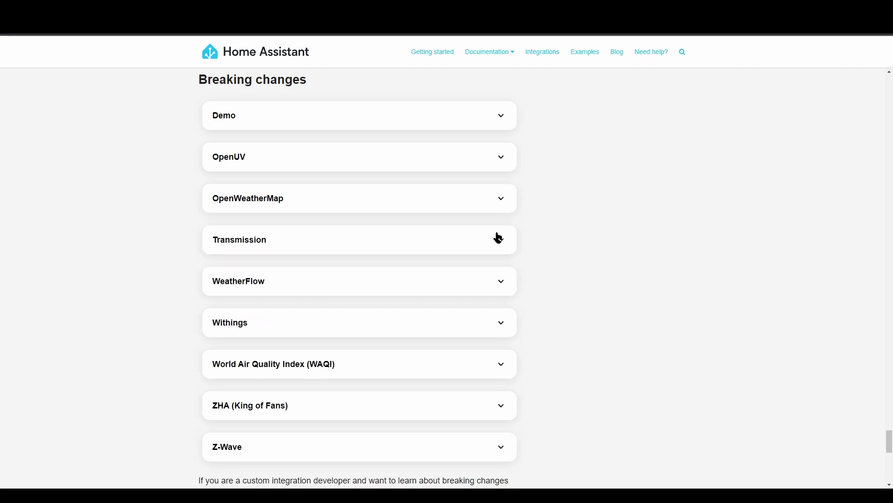
click(499, 239)
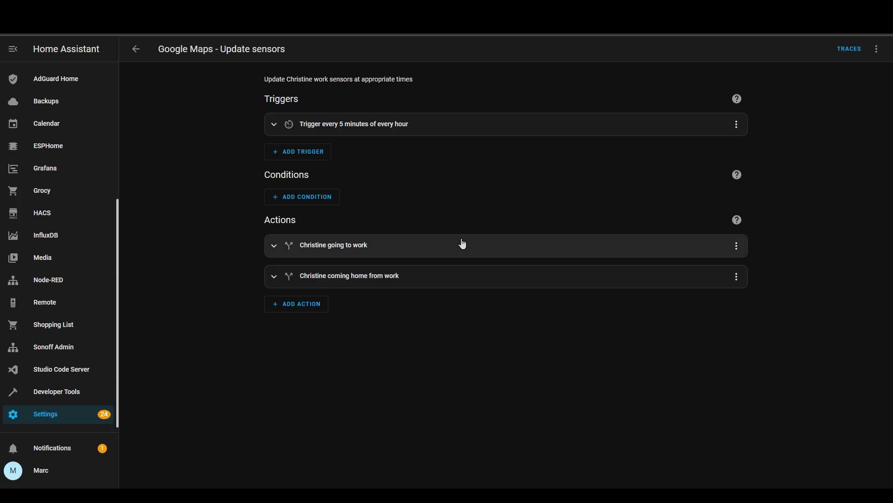
Expand the going-to-work Choose action and its Update entity service call
click(460, 244)
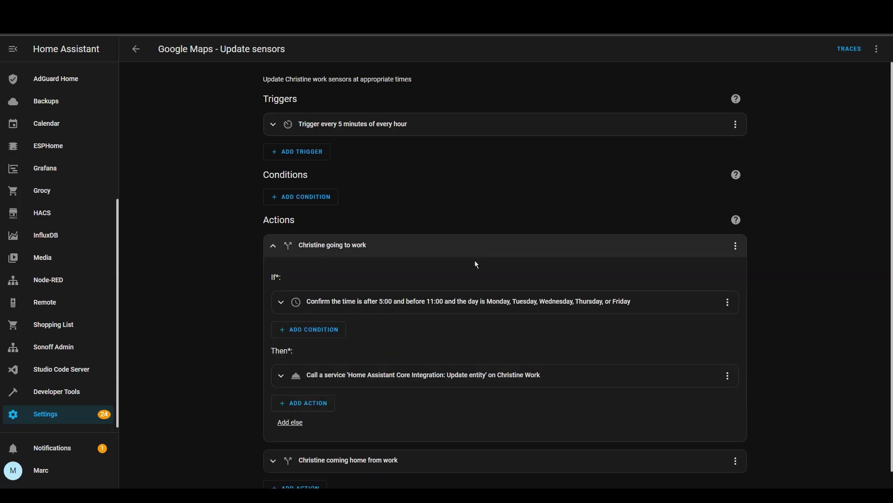
scroll(816, 338, down, 1)
click(542, 361)
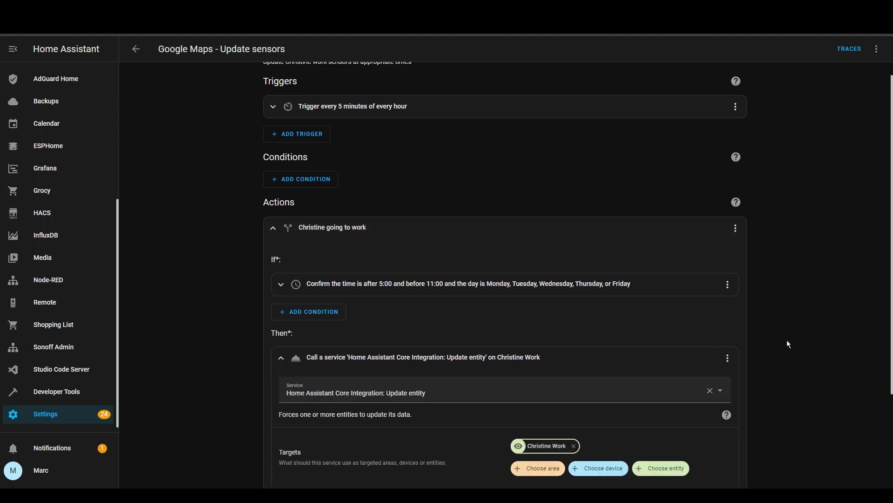
scroll(788, 340, down, 3)
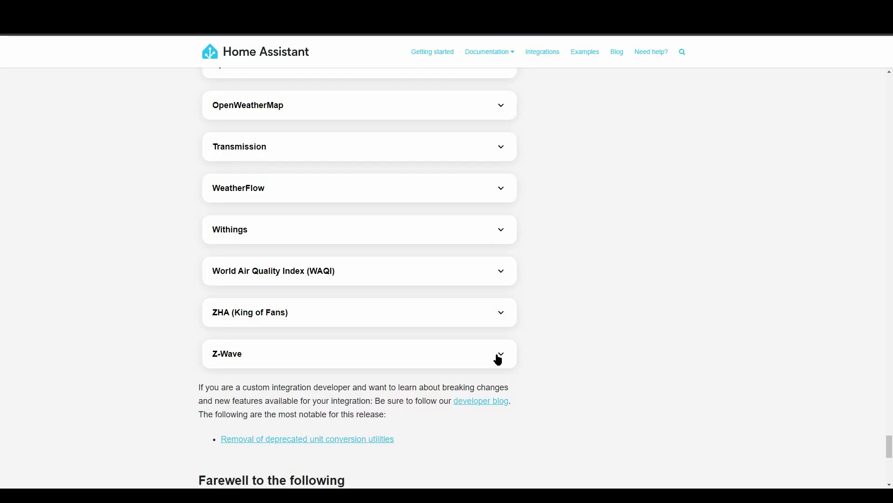
Expand the Z-Wave breaking change requiring zwave-js-server 1.33.0 or greater
click(499, 357)
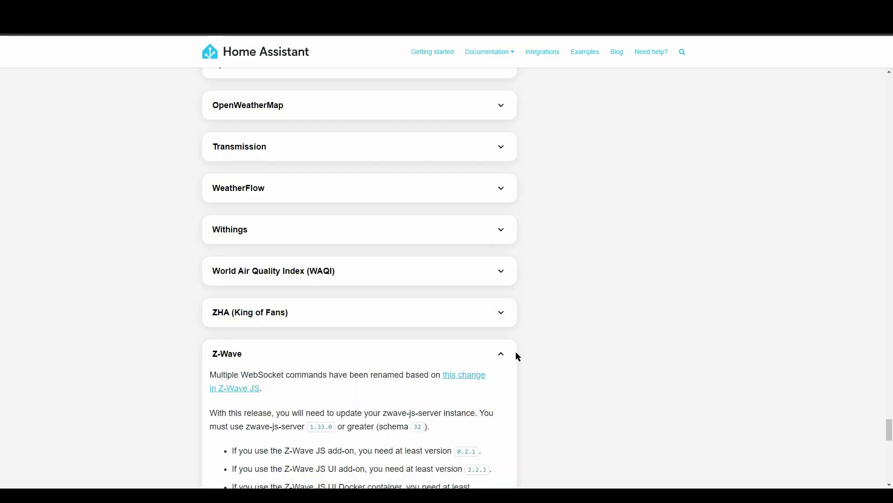
scroll(517, 357, down, 3)
scroll(516, 354, up, 1)
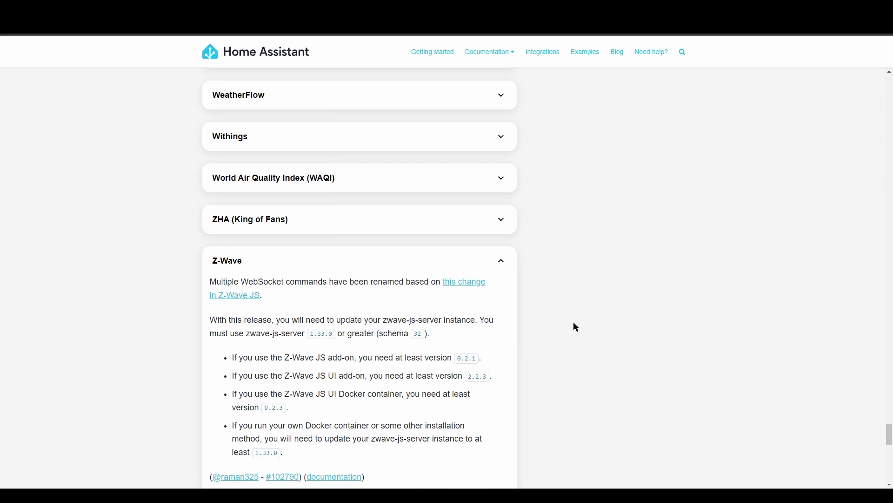
scroll(574, 327, down, 4)
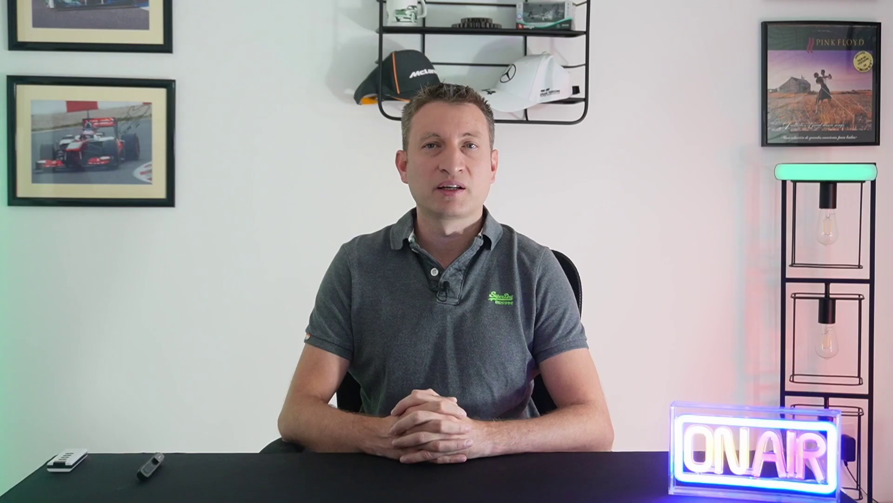